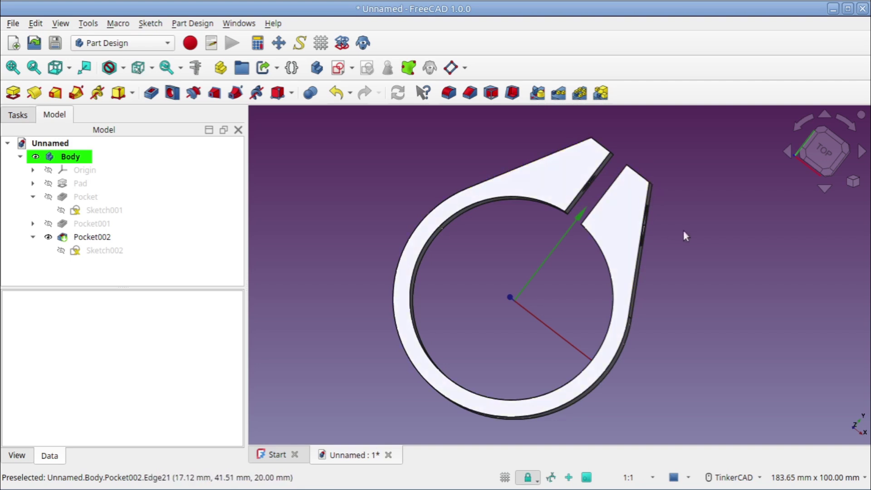
# Orbit around the finished clamp to inspect the hex nut pocket and the counterbored bolt-head hole
pyautogui.moveTo(569, 251); pyautogui.dragTo(437, 220, button='right')
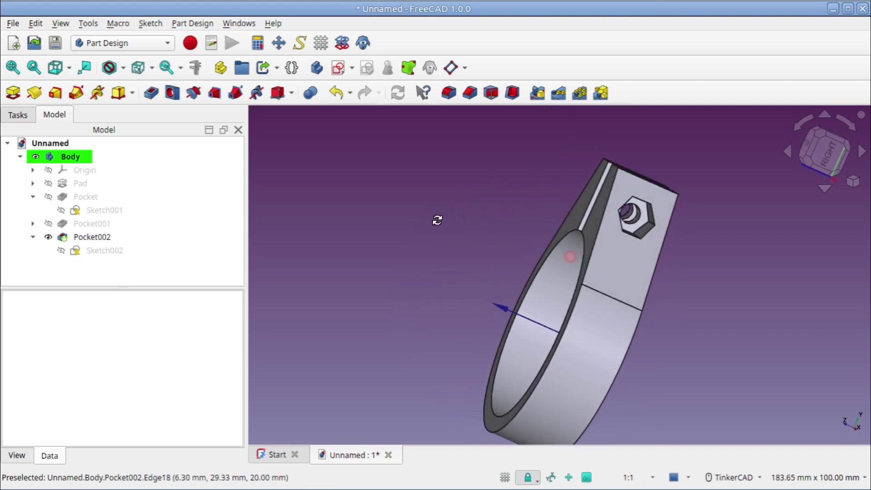
pyautogui.scroll(3, 539, 225)
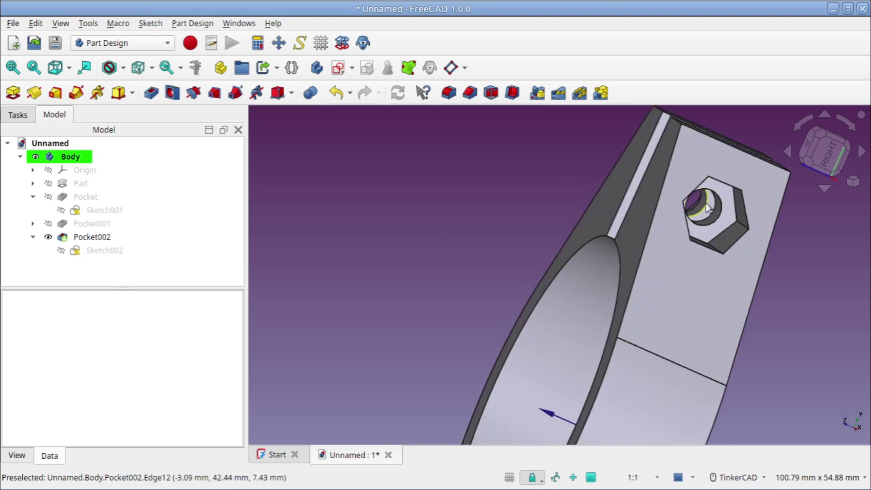
pyautogui.moveTo(708, 206); pyautogui.dragTo(752, 336, button='right')
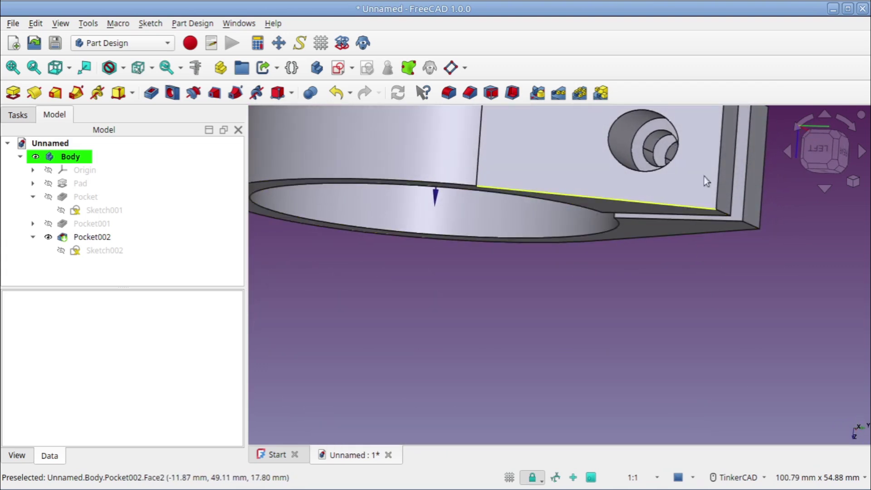
pyautogui.moveTo(685, 165); pyautogui.dragTo(687, 233, button='right')
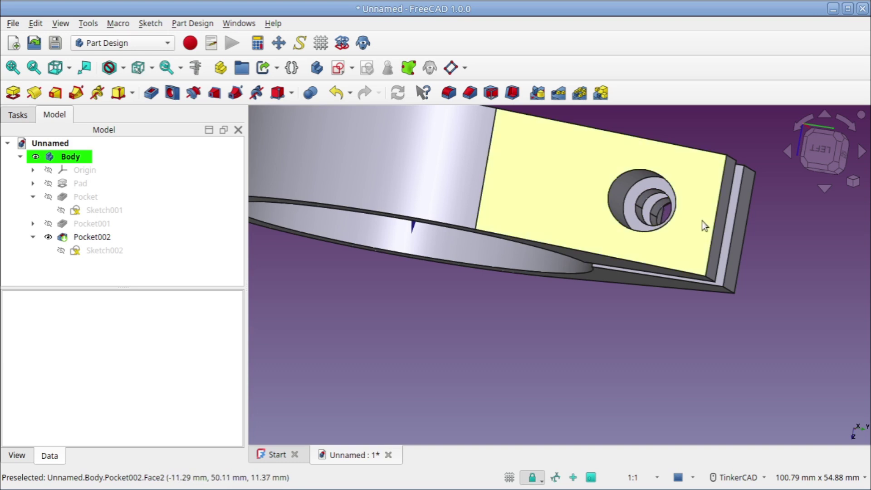
pyautogui.moveTo(703, 225); pyautogui.dragTo(572, 203, button='right')
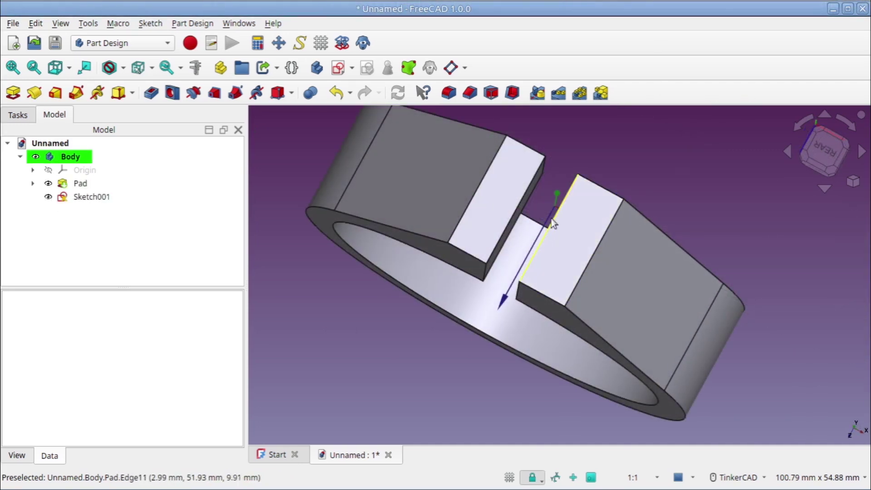
pyautogui.moveTo(576, 213); pyautogui.dragTo(576, 212, button='right')
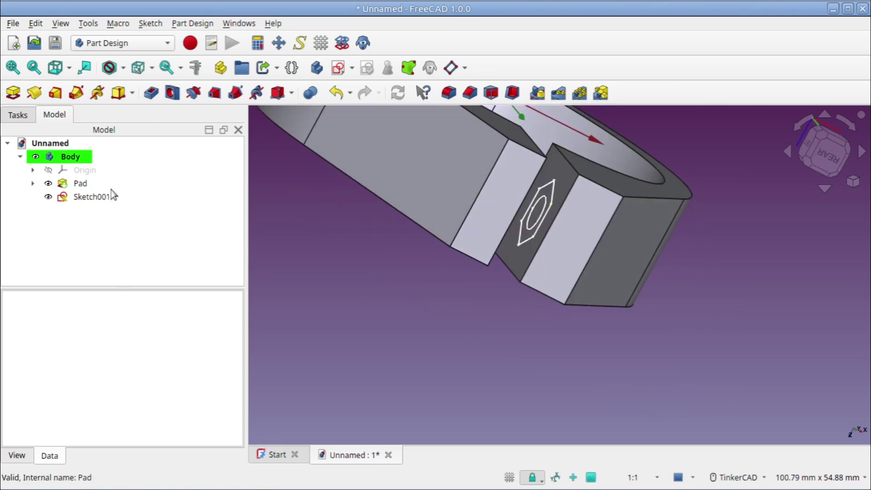
pyautogui.click(103, 201)
pyautogui.doubleClick(100, 199)
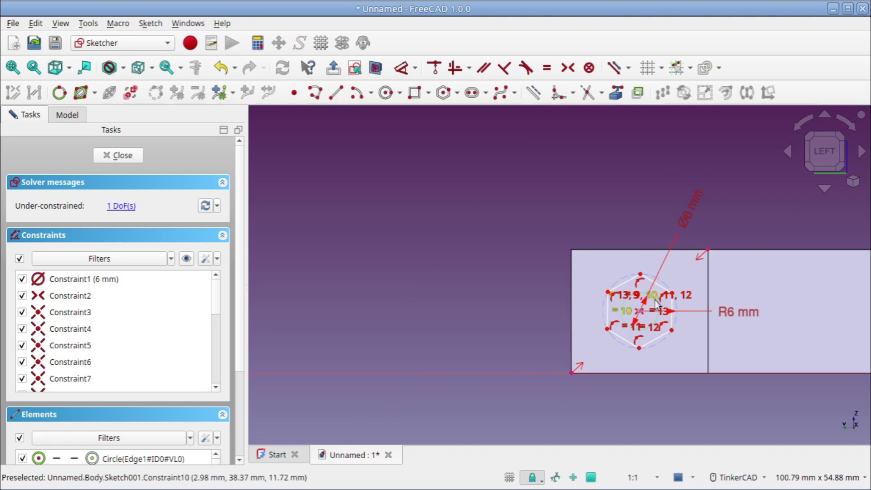
pyautogui.scroll(10, 655, 307)
pyautogui.moveTo(654, 316)
pyautogui.mouseDown(button='middle')
pyautogui.moveTo(625, 181)
pyautogui.moveTo(618, 216)
pyautogui.mouseUp(button='middle')
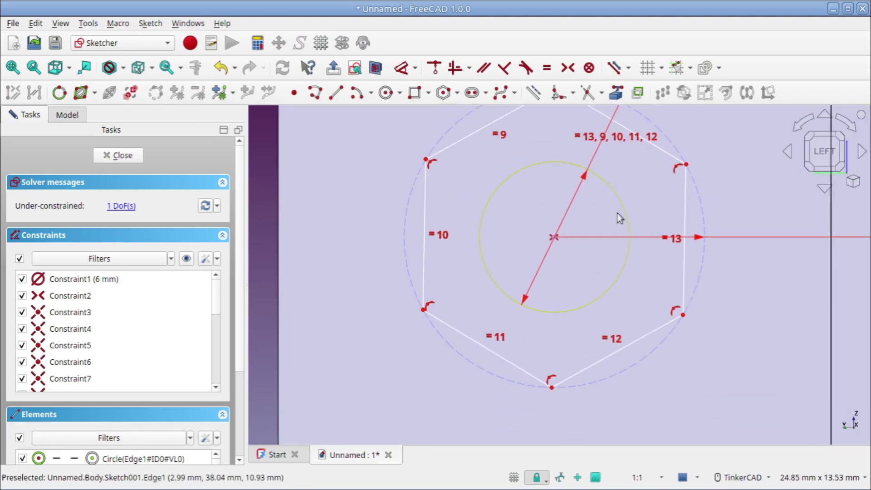
pyautogui.scroll(-2, 619, 217)
pyautogui.click(617, 213)
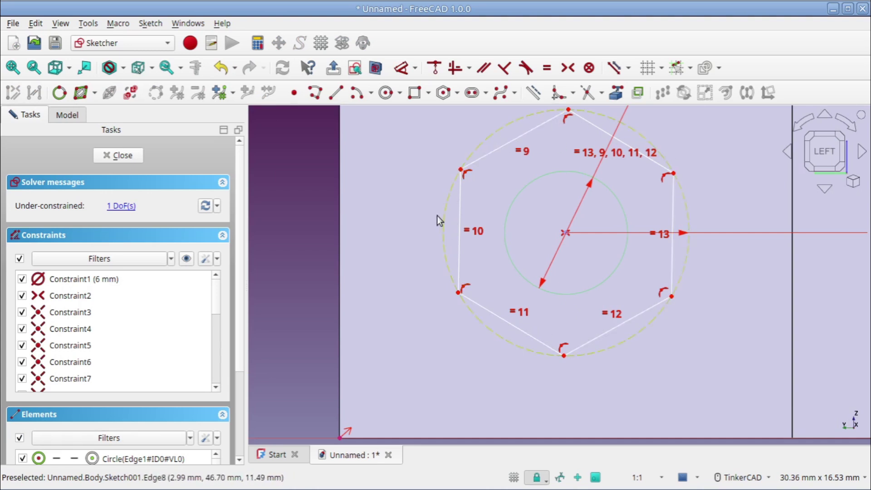
pyautogui.click(123, 156)
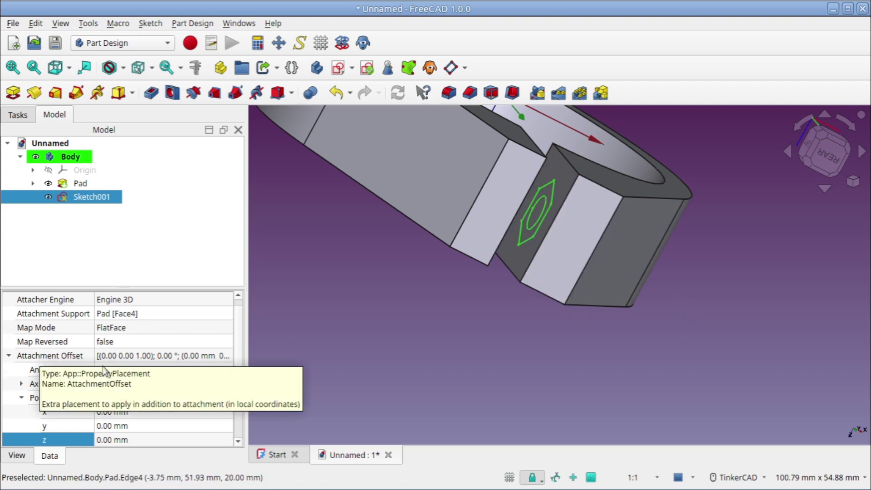
# Set Sketch001's attachment offset z to -18 mm, moving the hexagon sketch to the pad's far end face
pyautogui.click(141, 438)
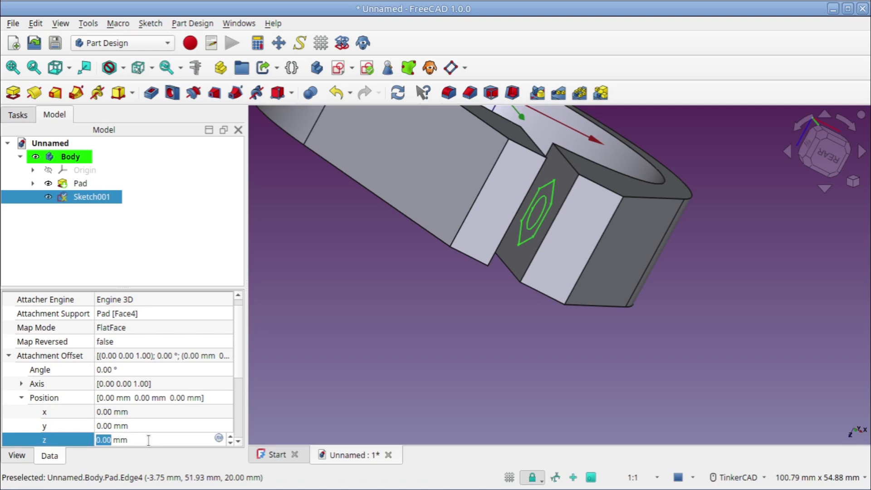
pyautogui.scroll(-1, 148, 440)
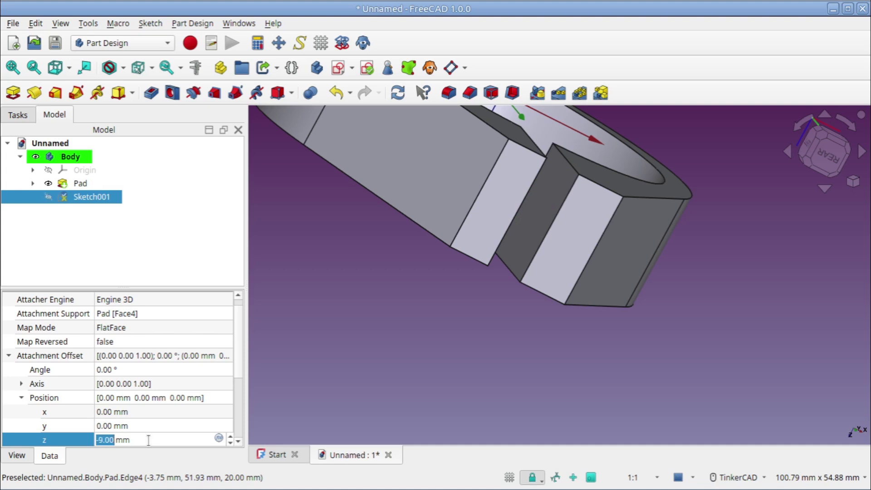
pyautogui.scroll(-9, 148, 440)
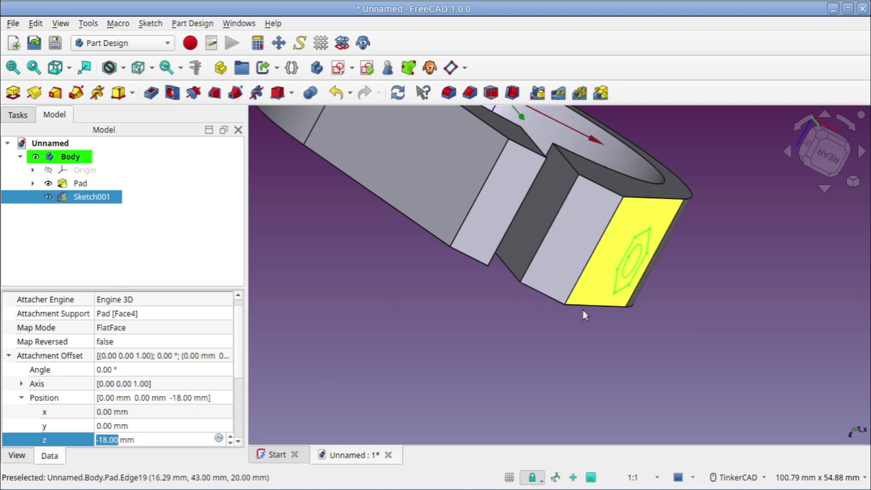
# Cut a reversed Through all pocket from Sketch001's circle to make the bolt hole
pyautogui.moveTo(563, 336)
pyautogui.mouseDown(button='right')
pyautogui.moveTo(534, 307)
pyautogui.moveTo(486, 303)
pyautogui.moveTo(380, 190)
pyautogui.moveTo(499, 262)
pyautogui.moveTo(478, 245)
pyautogui.mouseUp(button='right')
pyautogui.click(477, 245)
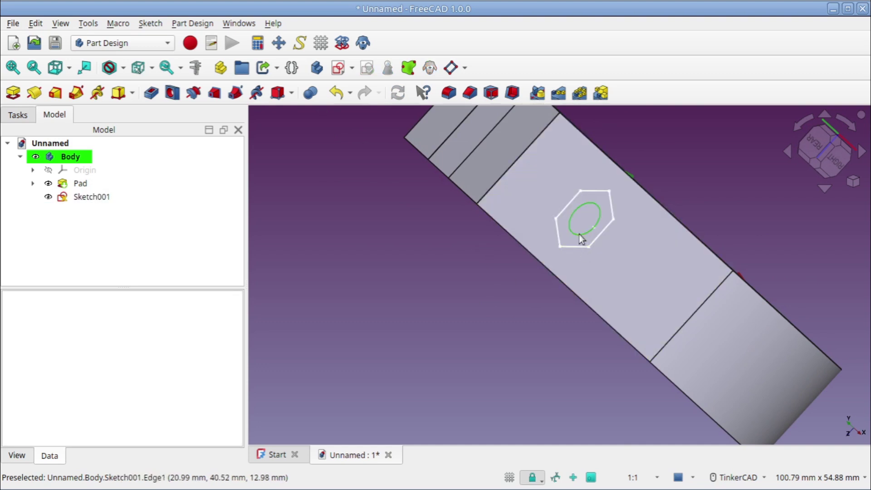
pyautogui.click(597, 203)
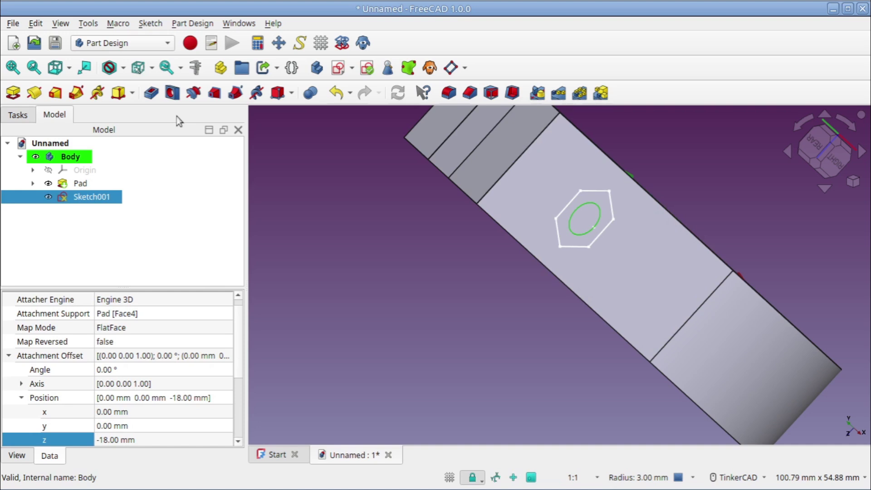
pyautogui.click(151, 92)
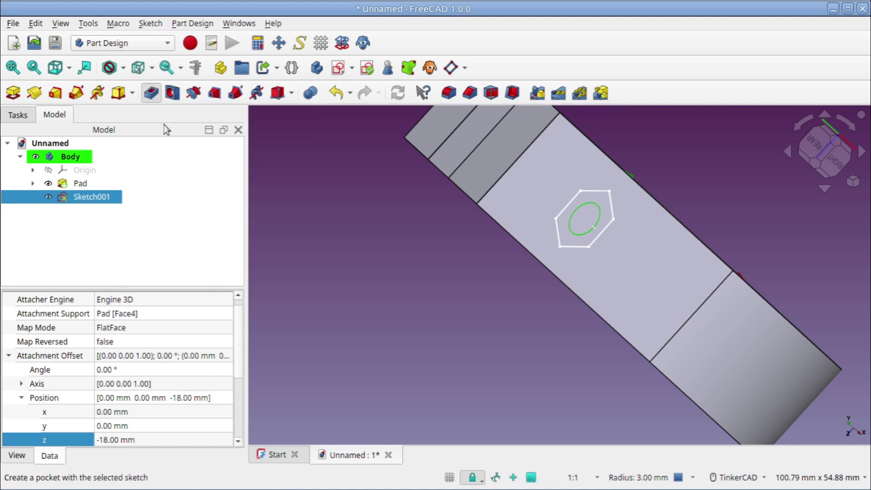
pyautogui.click(142, 207)
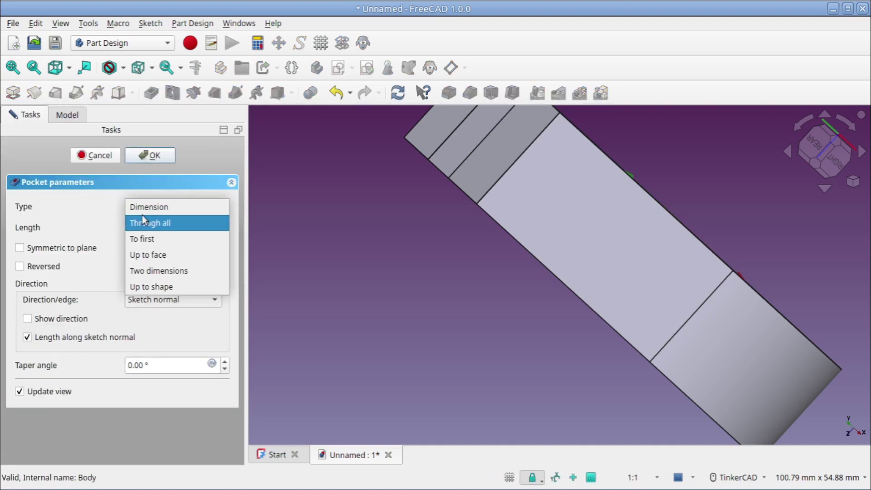
pyautogui.click(142, 223)
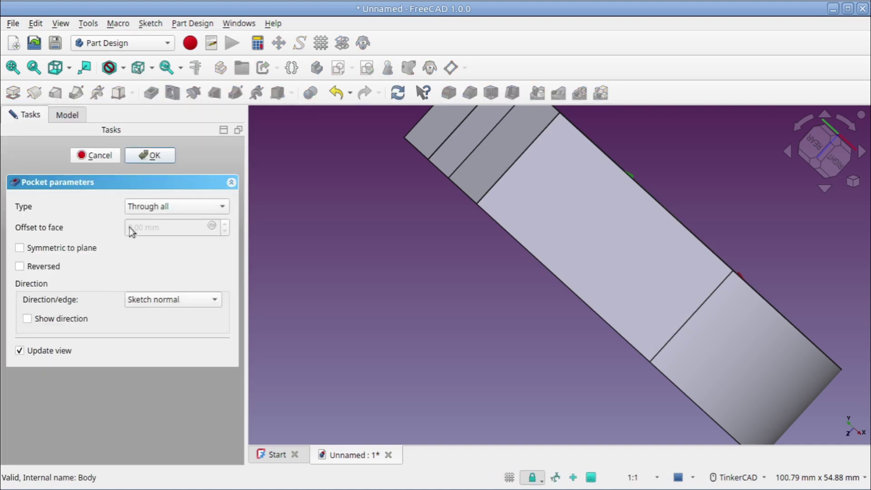
pyautogui.click(21, 267)
pyautogui.moveTo(425, 208); pyautogui.dragTo(475, 291, button='right')
pyautogui.moveTo(474, 292); pyautogui.dragTo(592, 434, button='middle')
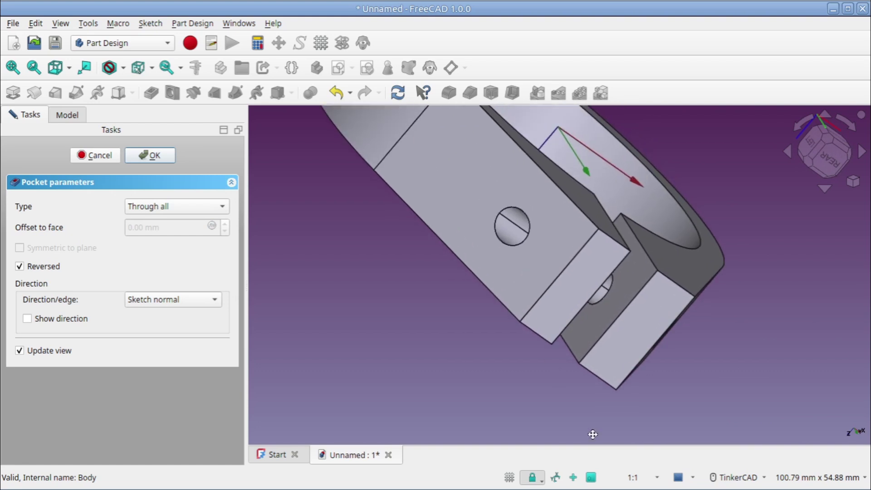
pyautogui.moveTo(619, 288); pyautogui.dragTo(529, 222, button='right')
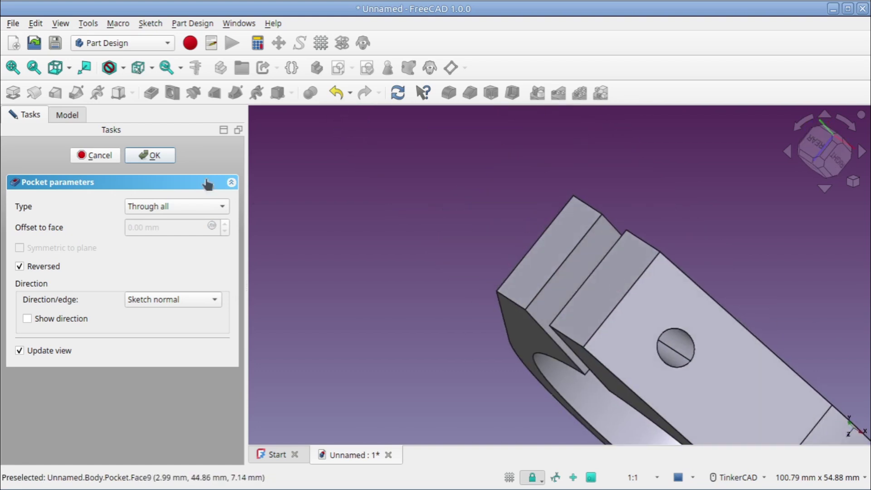
pyautogui.click(161, 155)
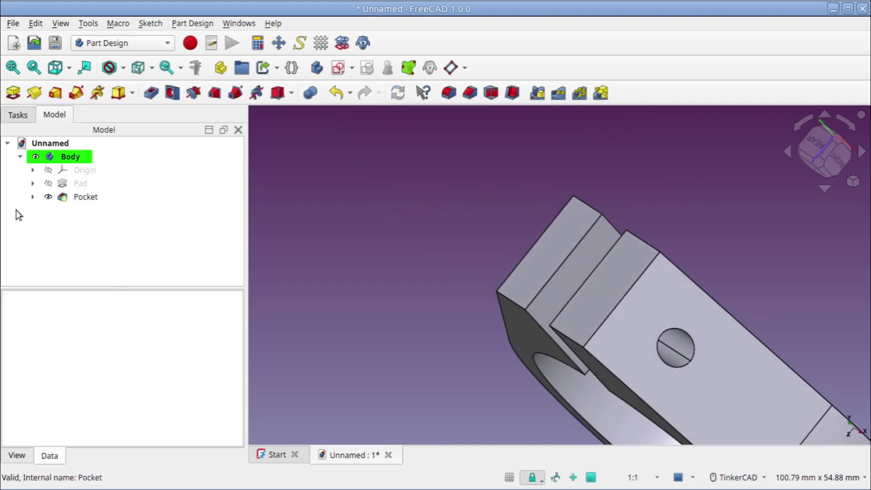
# Make Sketch001 visible again and zoom in on its hexagon outline
pyautogui.click(33, 197)
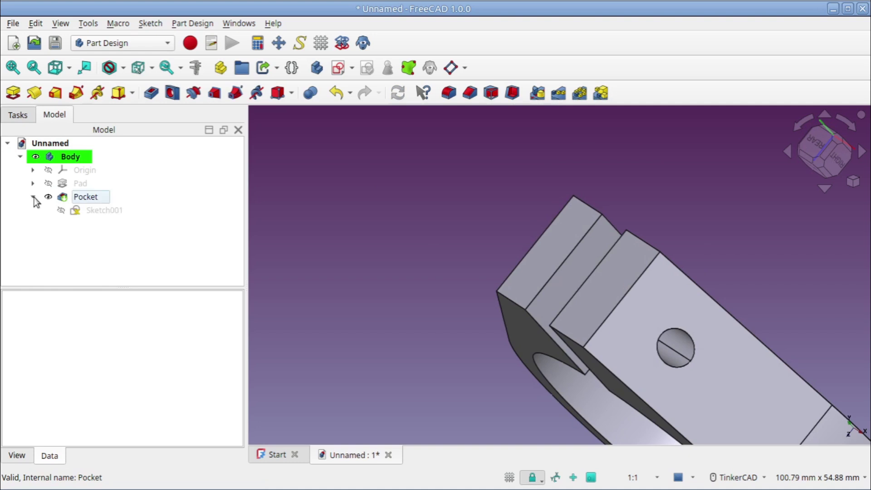
pyautogui.click(111, 210)
pyautogui.press('space')
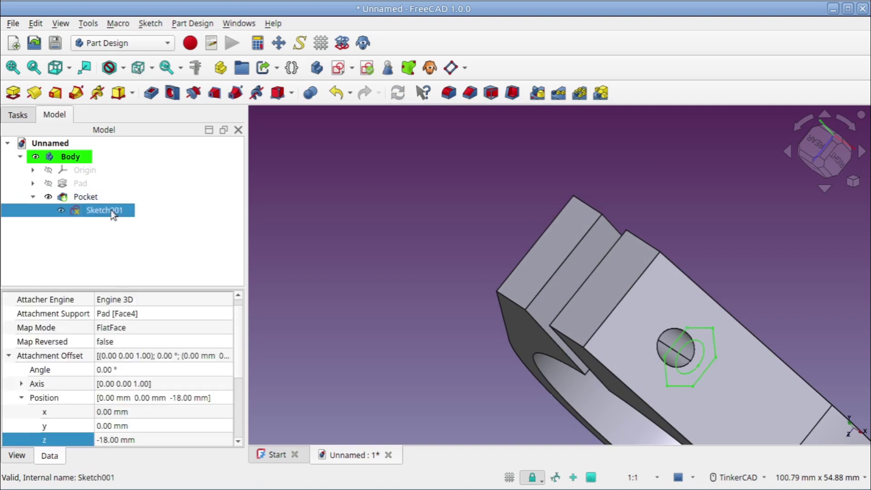
pyautogui.scroll(5, 452, 326)
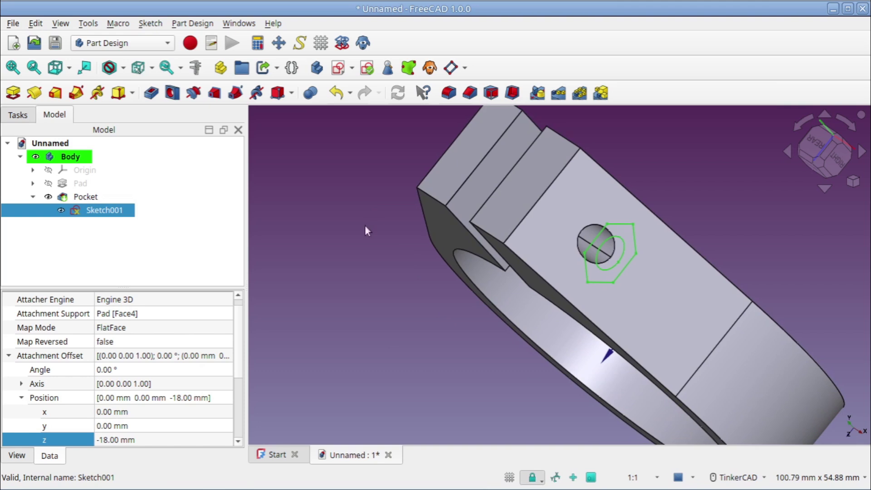
pyautogui.moveTo(665, 296); pyautogui.dragTo(581, 277, button='middle')
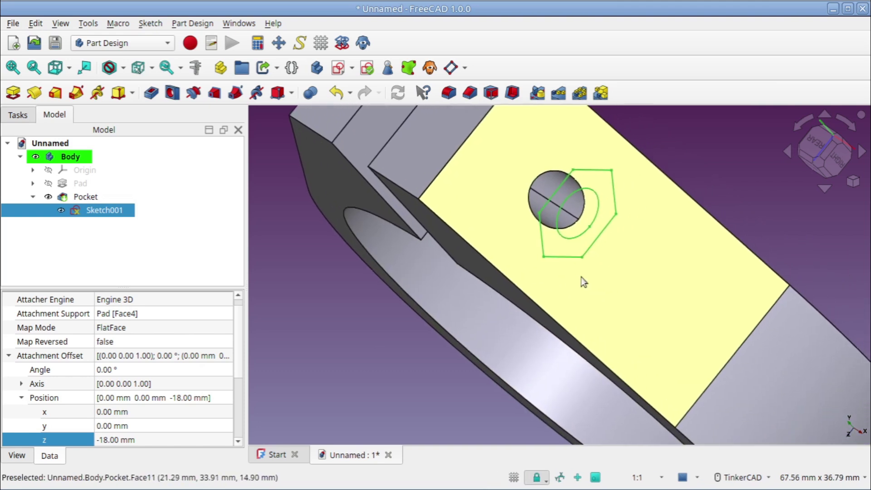
pyautogui.click(689, 143)
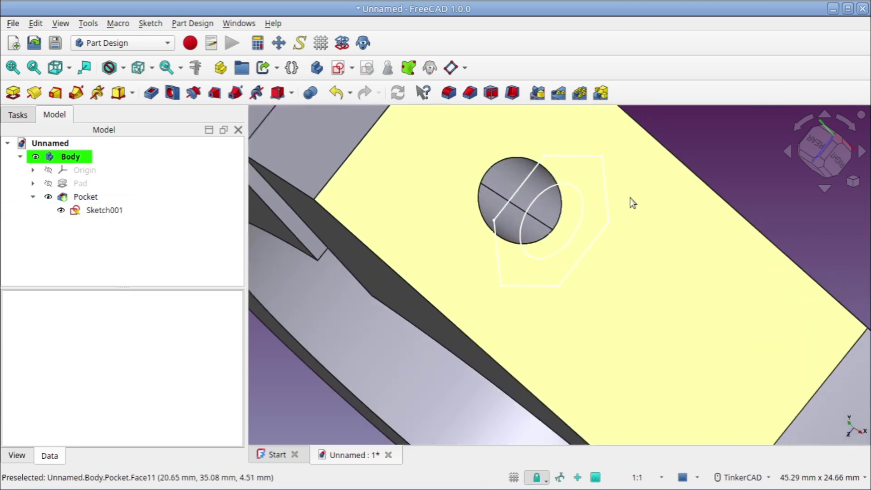
pyautogui.scroll(2, 630, 198)
# Select all six edges of the hexagon outline
pyautogui.click(610, 192)
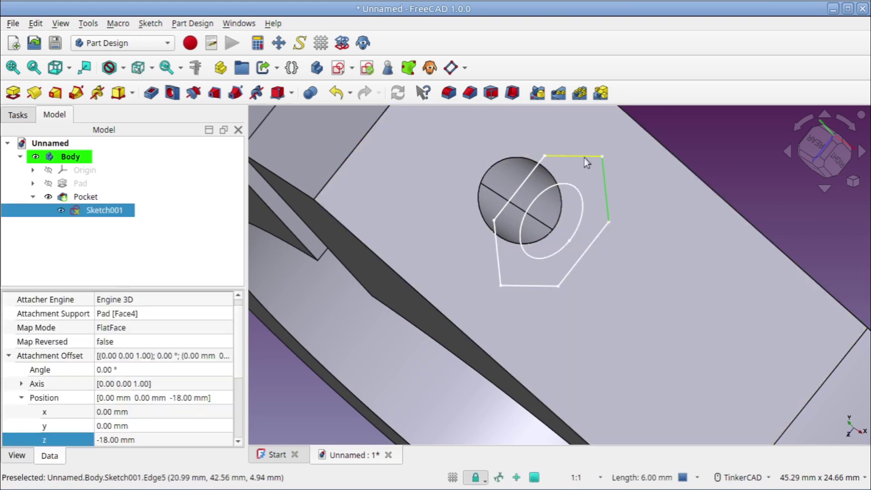
pyautogui.keyDown('ctrl'); pyautogui.click(584, 157); pyautogui.keyUp('ctrl')
pyautogui.keyDown('ctrl'); pyautogui.click(531, 175); pyautogui.keyUp('ctrl')
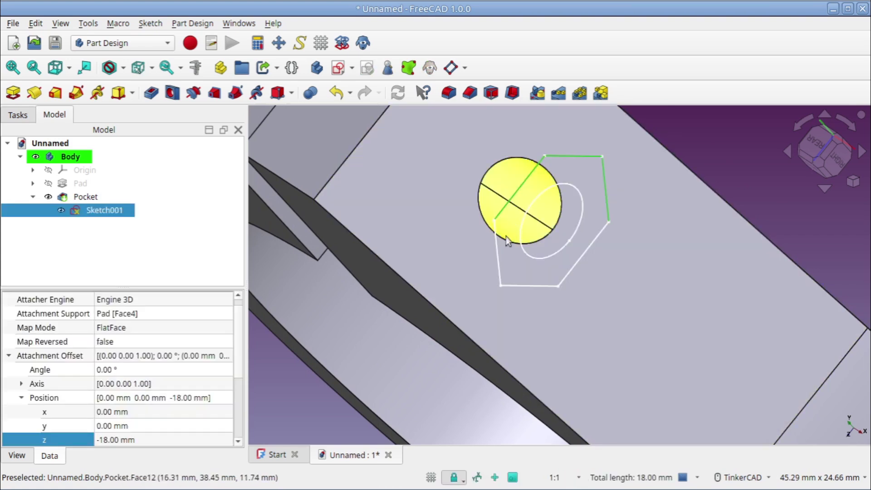
pyautogui.keyDown('ctrl'); pyautogui.click(502, 249); pyautogui.keyUp('ctrl')
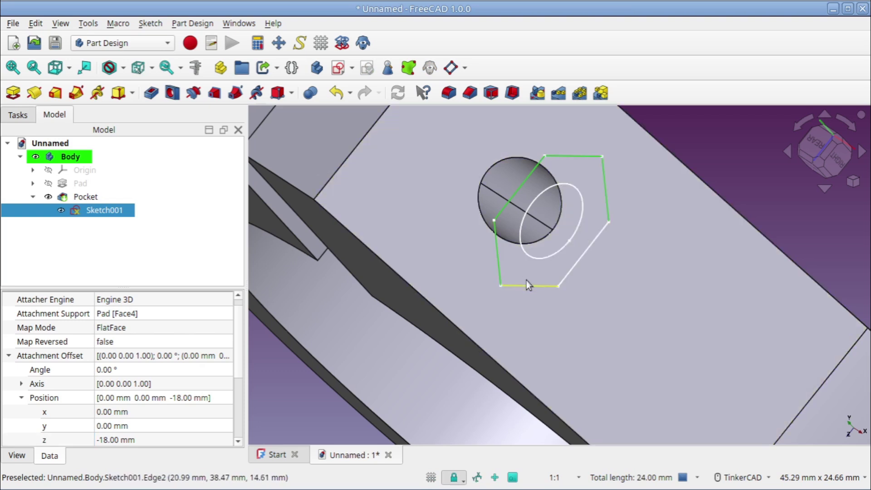
pyautogui.keyDown('ctrl'); pyautogui.click(526, 281); pyautogui.keyUp('ctrl')
pyautogui.keyDown('ctrl'); pyautogui.click(571, 262); pyautogui.keyUp('ctrl')
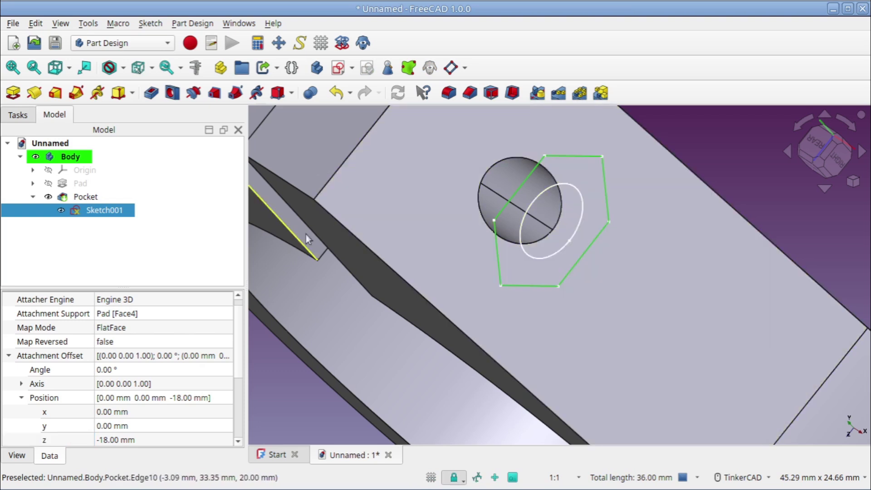
# Pocket the hexagon edges in reverse to a 13 mm depth for the nut recess
pyautogui.click(152, 94)
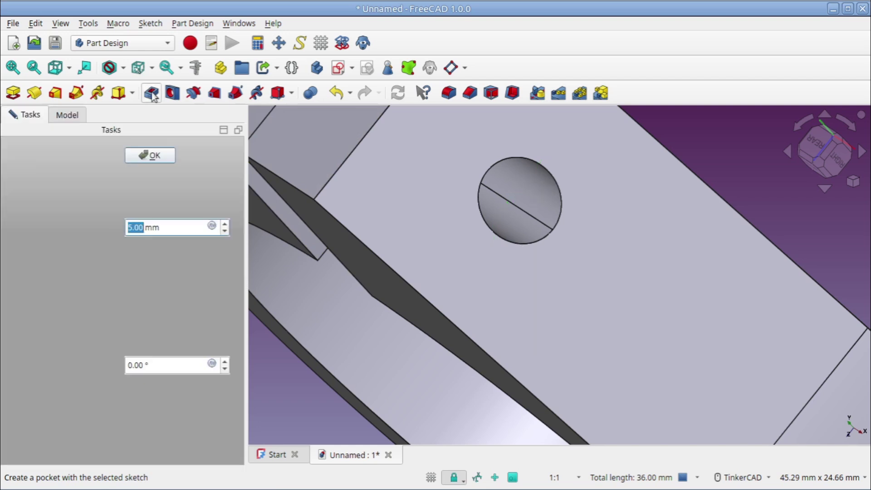
pyautogui.click(28, 267)
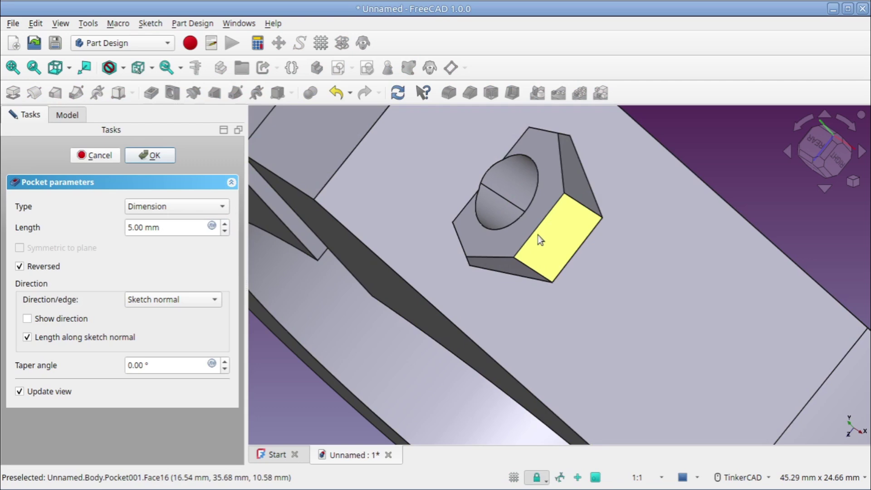
pyautogui.moveTo(538, 239); pyautogui.dragTo(581, 281, button='middle')
pyautogui.moveTo(548, 243); pyautogui.dragTo(617, 277, button='right')
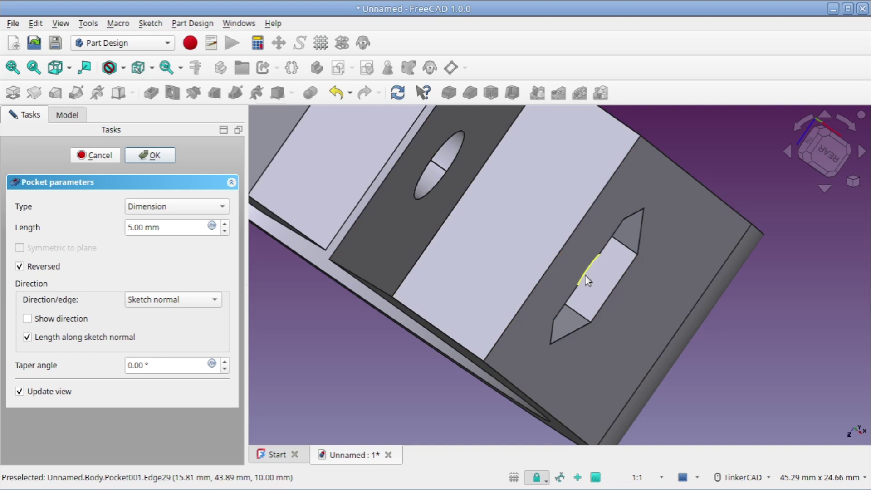
pyautogui.click(131, 227)
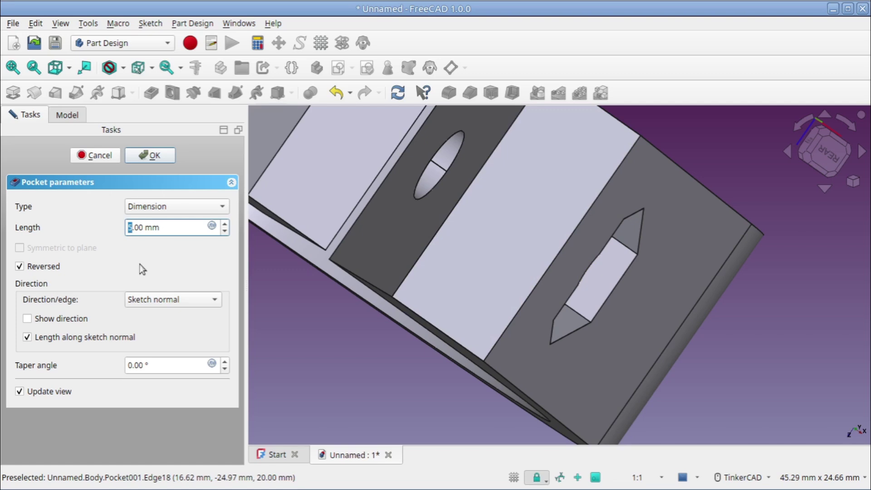
pyautogui.write('13')
pyautogui.click(153, 155)
# Orbit to the clamp's long face and select the face the bolt hole passes through
pyautogui.scroll(3, 591, 278)
pyautogui.moveTo(590, 277); pyautogui.dragTo(508, 229, button='right')
pyautogui.moveTo(508, 229); pyautogui.dragTo(663, 354, button='middle')
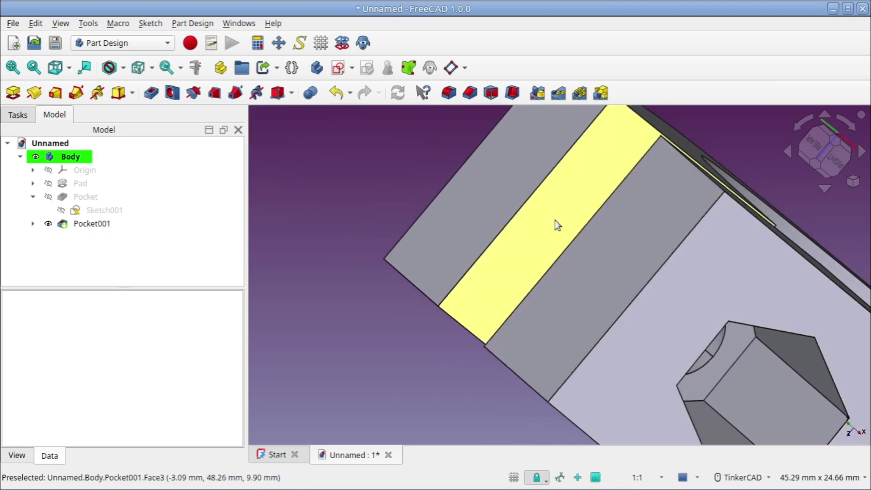
pyautogui.moveTo(556, 215); pyautogui.dragTo(564, 330, button='right')
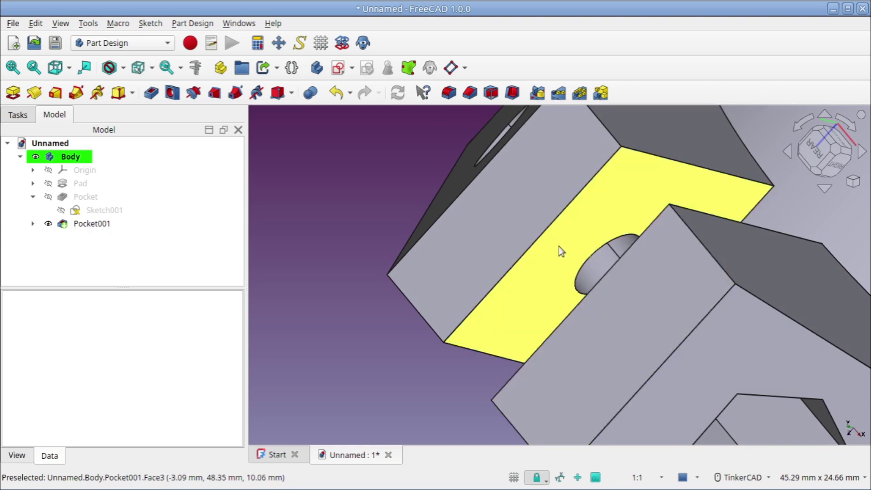
pyautogui.click(570, 255)
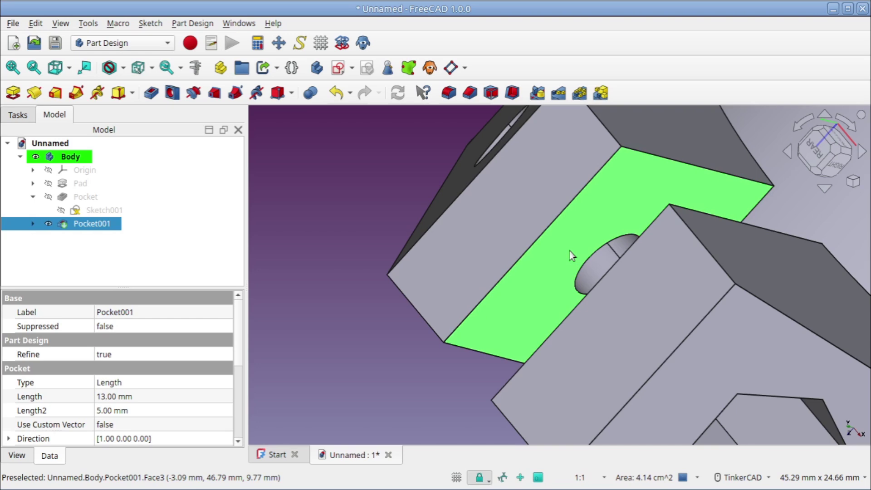
# Create a sketch on that face and link the bolt hole's edge as external geometry
pyautogui.click(336, 68)
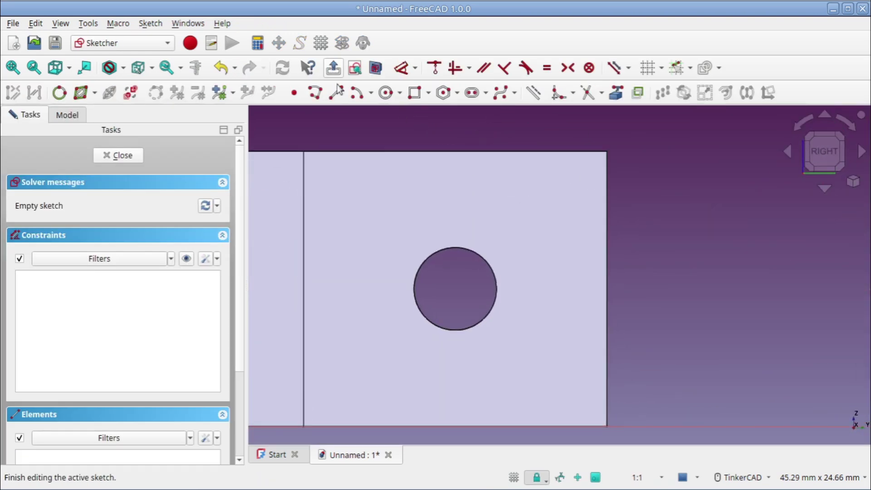
pyautogui.moveTo(505, 263); pyautogui.dragTo(518, 240, button='middle')
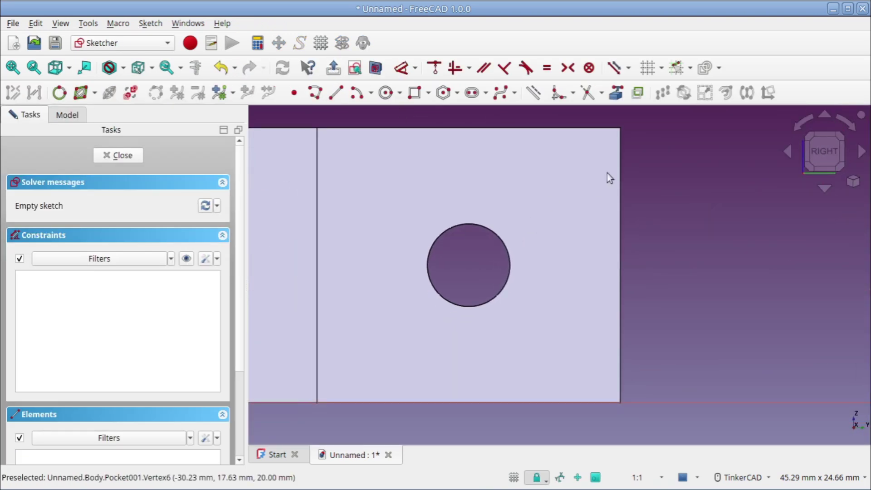
pyautogui.click(375, 68)
pyautogui.click(375, 68)
pyautogui.click(615, 96)
pyautogui.click(501, 239)
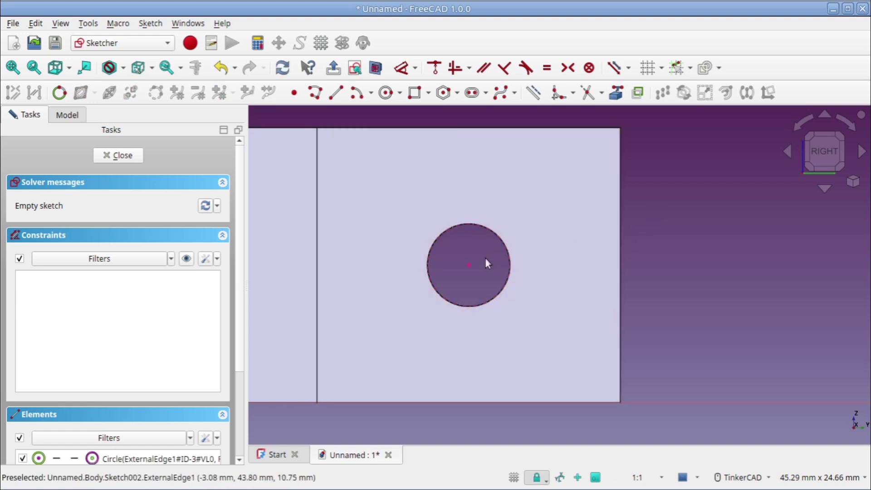
# Draw a circle concentric with the hole, constrain it to 10 mm diameter, and close the sketch
pyautogui.click(384, 93)
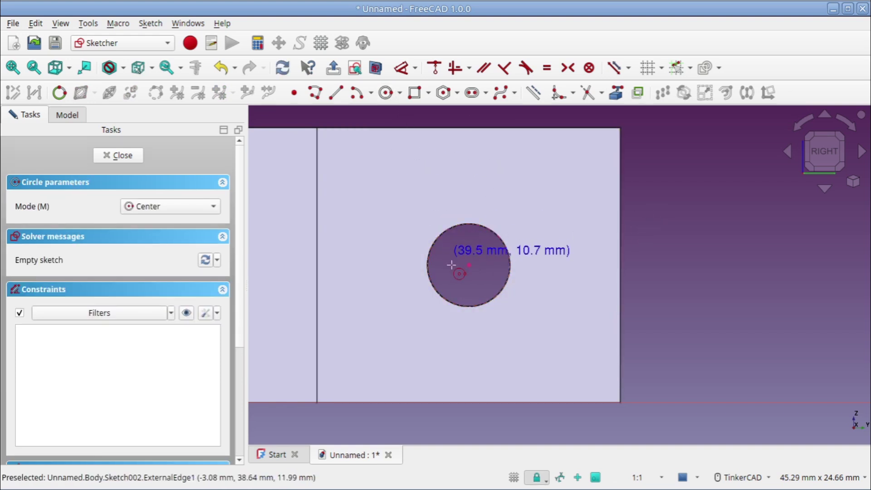
pyautogui.click(469, 265)
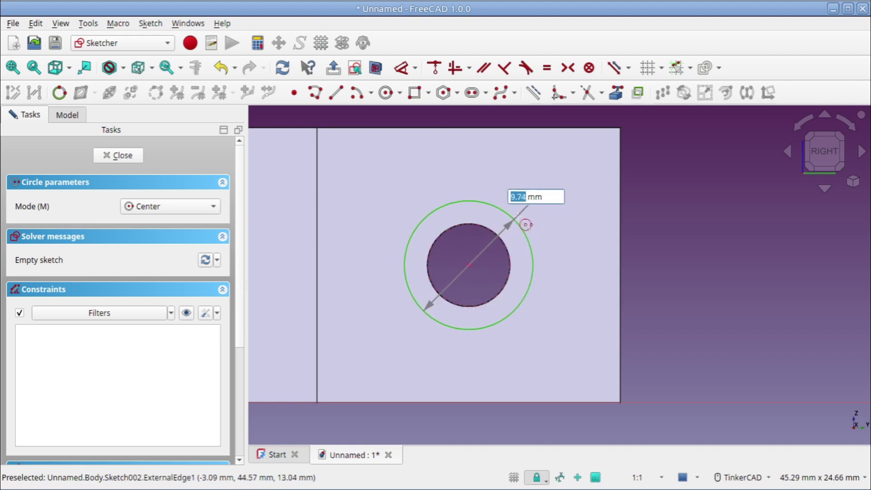
pyautogui.click(524, 222)
pyautogui.press('Escape')
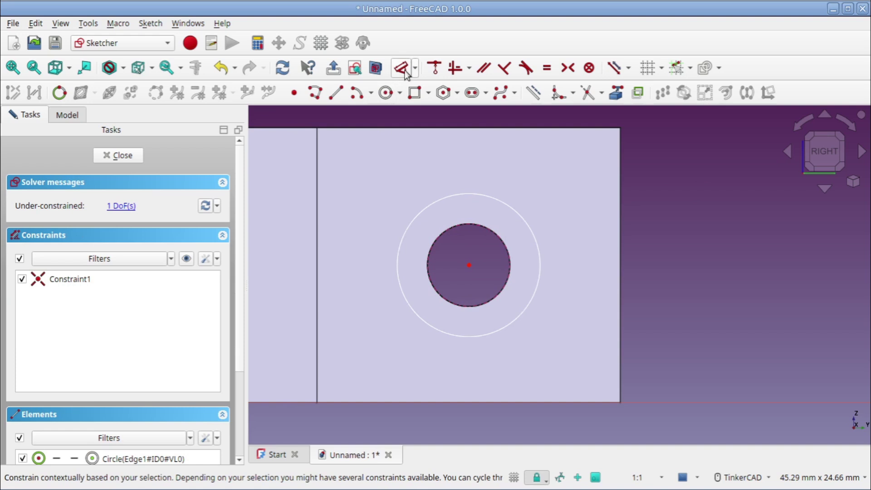
pyautogui.click(403, 69)
pyautogui.click(497, 202)
pyautogui.click(553, 184)
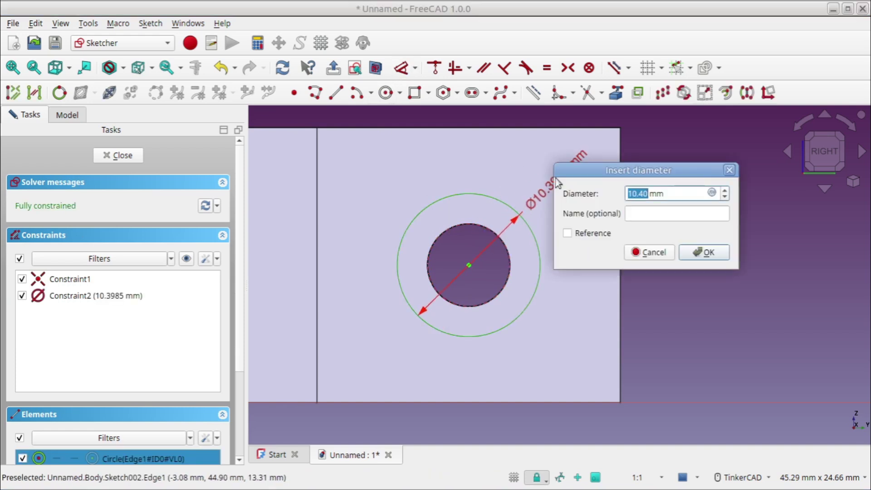
pyautogui.write('10')
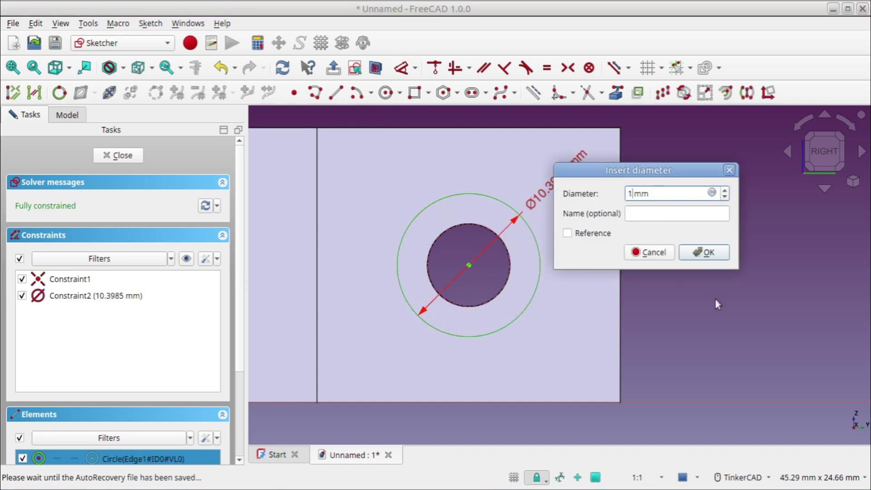
pyautogui.click(704, 255)
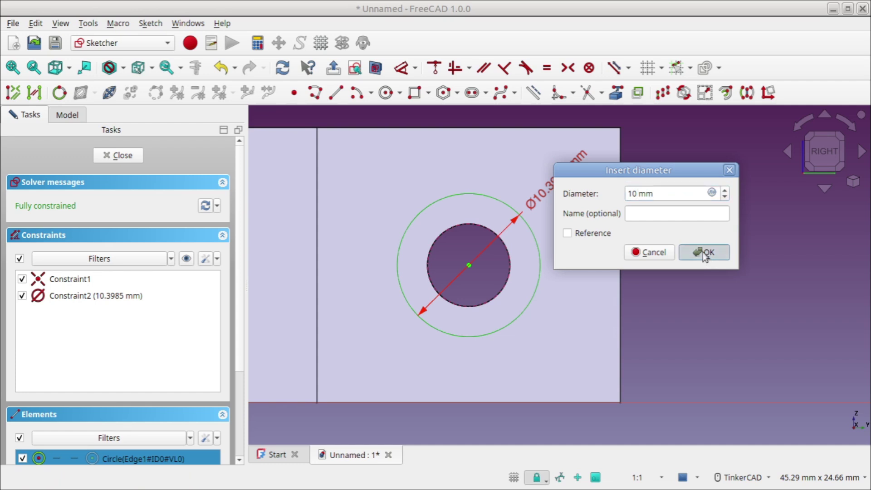
pyautogui.click(108, 156)
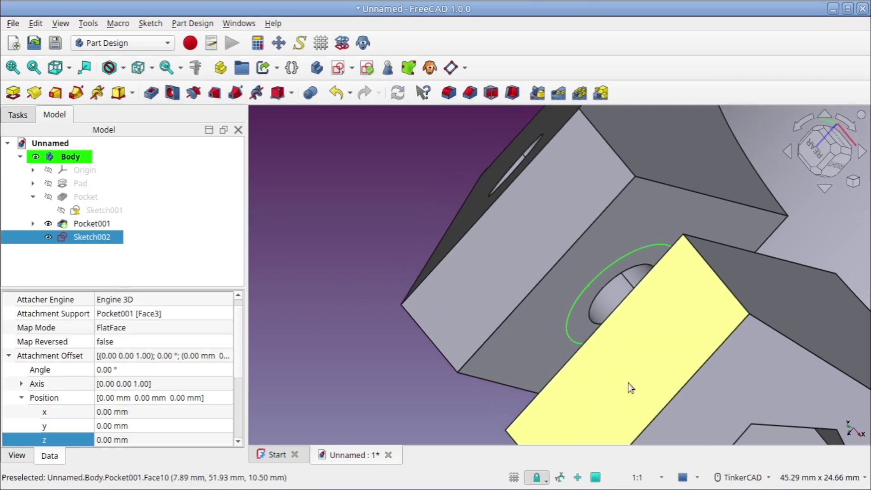
# Pocket Sketch002's 10 mm circle Through all, creating Pocket002
pyautogui.moveTo(565, 332); pyautogui.dragTo(592, 352, button='right')
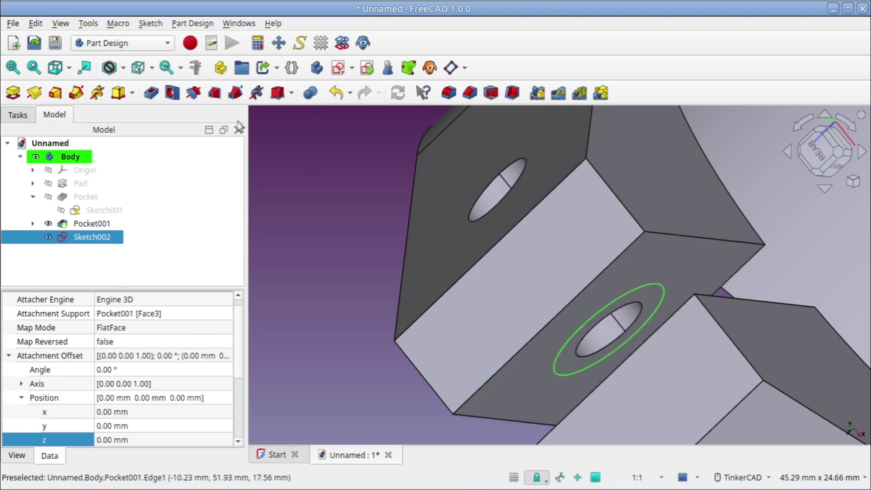
pyautogui.click(151, 92)
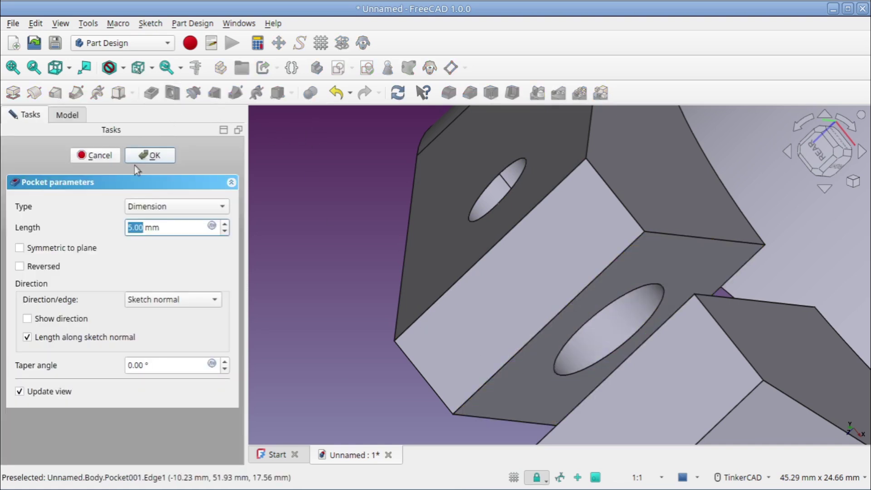
pyautogui.click(152, 206)
pyautogui.click(161, 216)
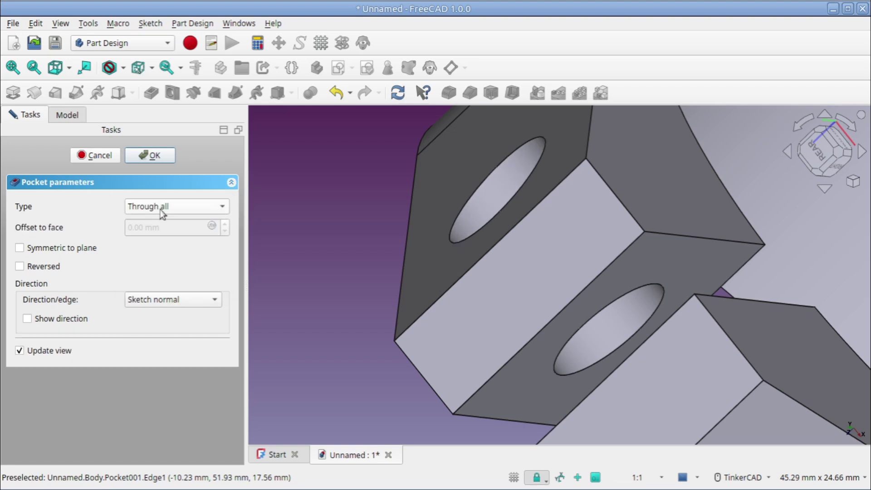
pyautogui.click(160, 154)
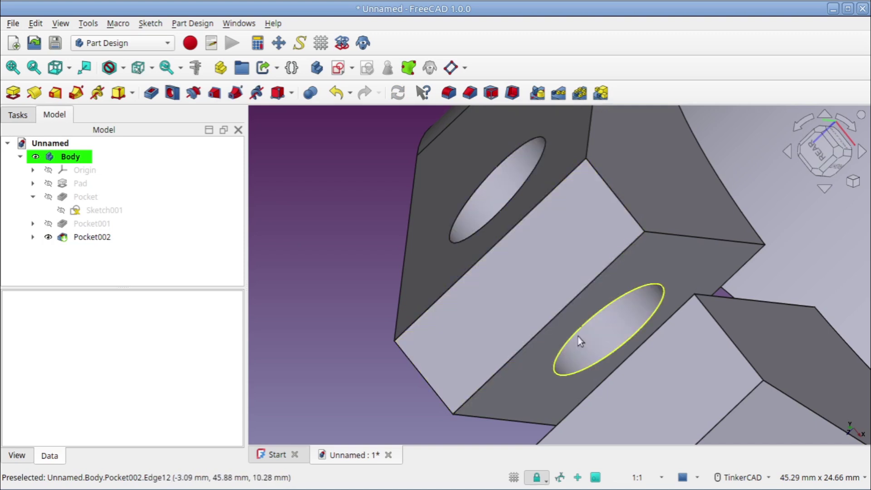
# Set Sketch002's attachment offset z to -5 mm so the 10 mm cut forms a counterbore
pyautogui.click(33, 237)
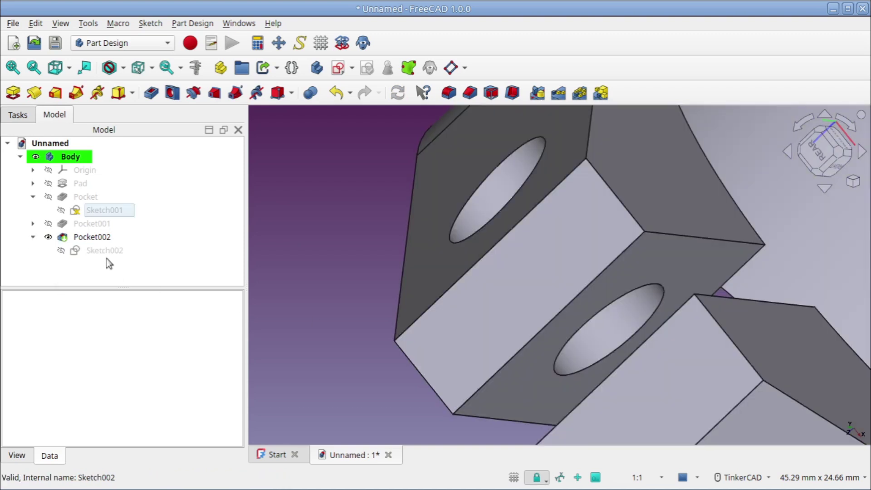
pyautogui.click(107, 251)
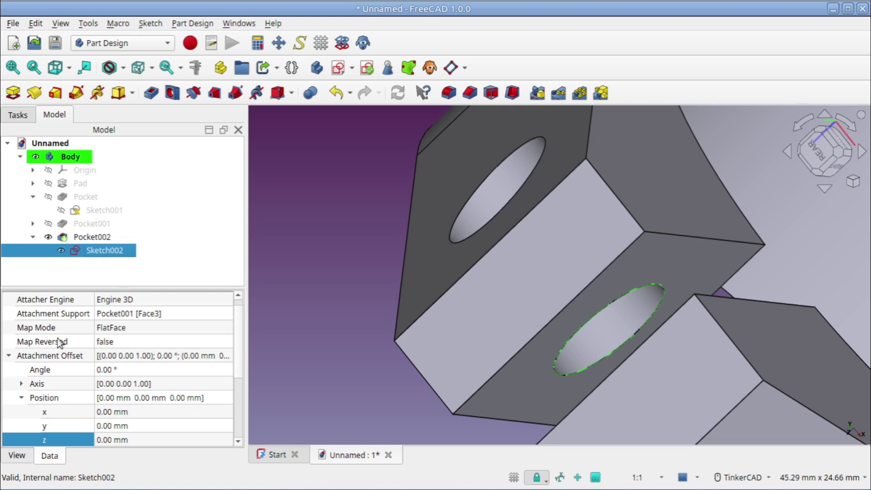
pyautogui.click(132, 442)
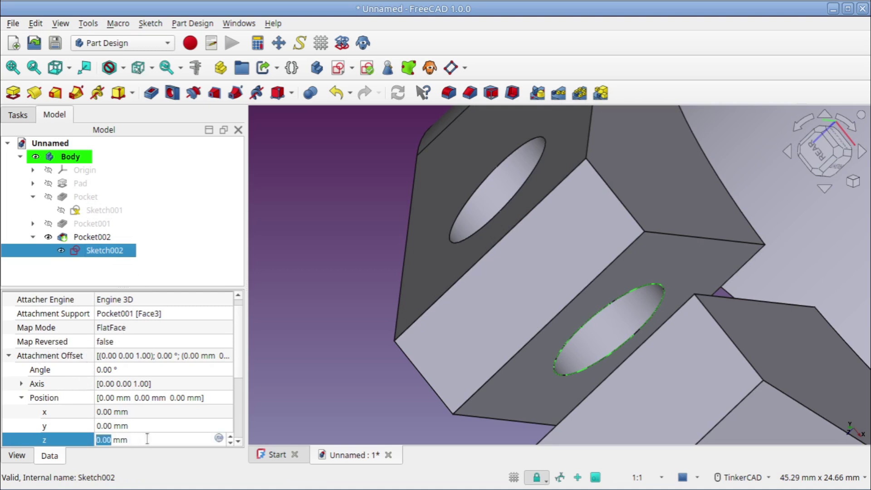
pyautogui.press('Up')
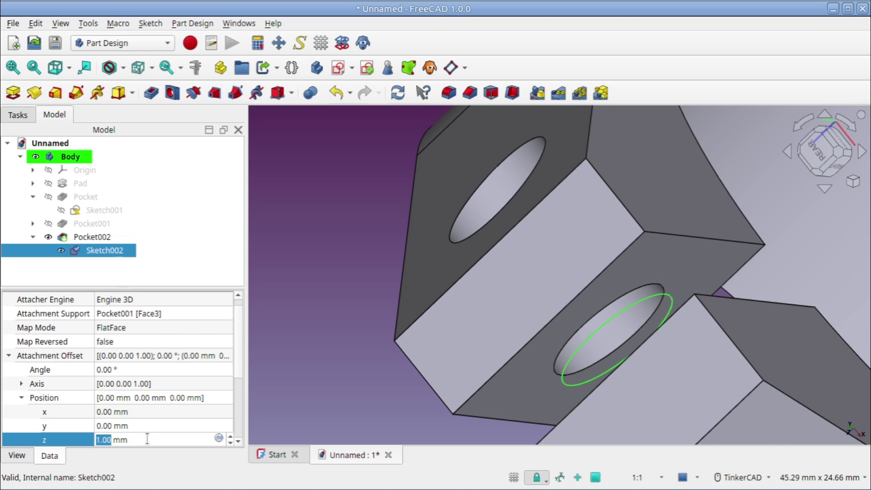
pyautogui.press('Down')
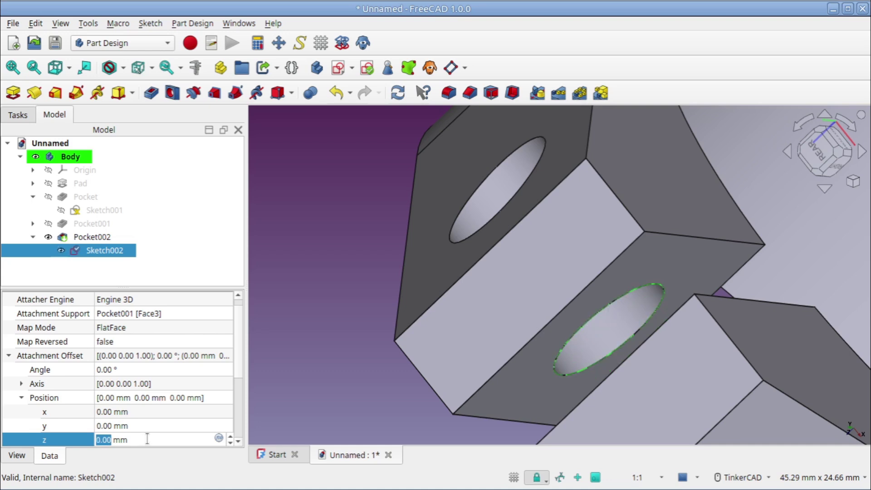
pyautogui.write('-5')
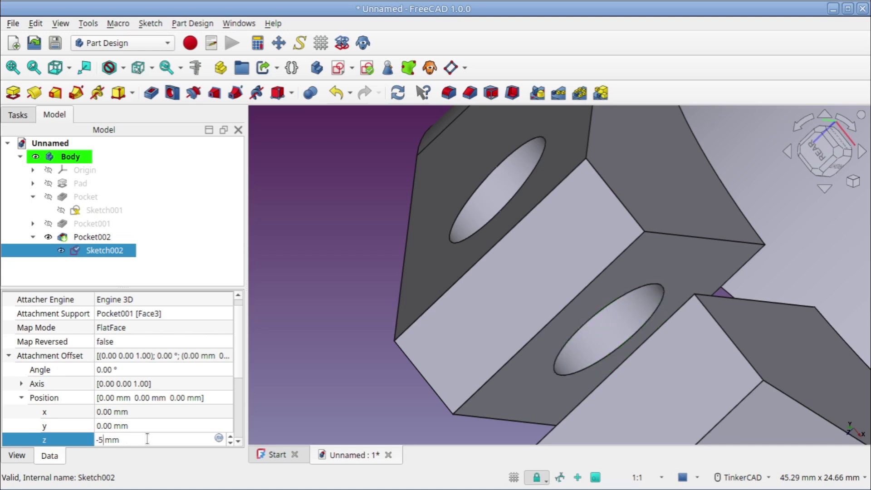
pyautogui.press('Tab')
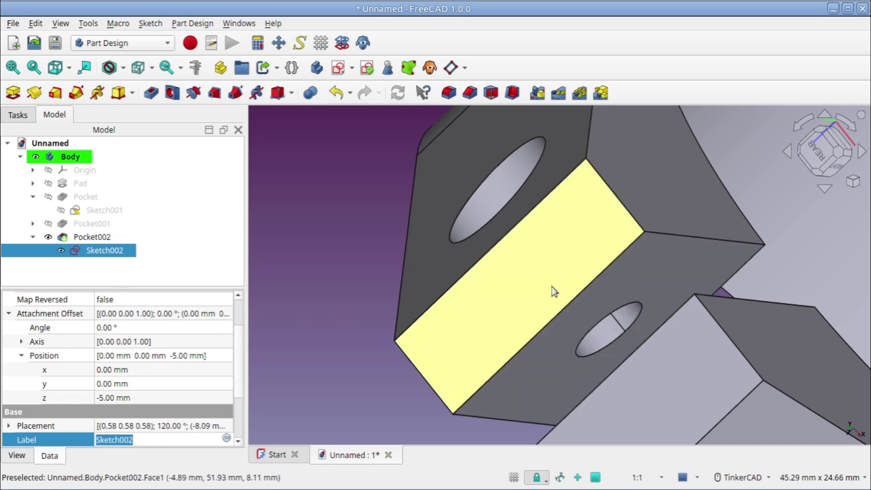
pyautogui.moveTo(545, 269); pyautogui.dragTo(626, 344, button='right')
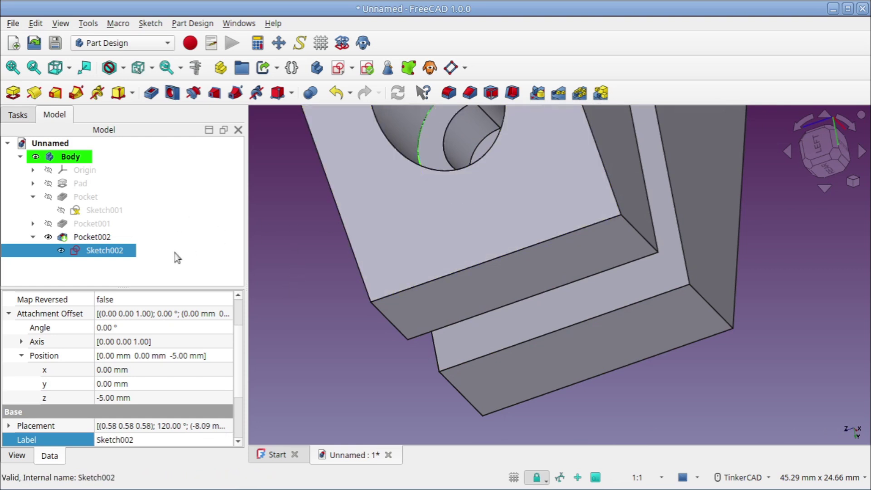
# Hide Sketch002 and orbit around the clamp to inspect the counterbored bolt hole
pyautogui.press('space')
pyautogui.moveTo(300, 275); pyautogui.dragTo(579, 384, button='right')
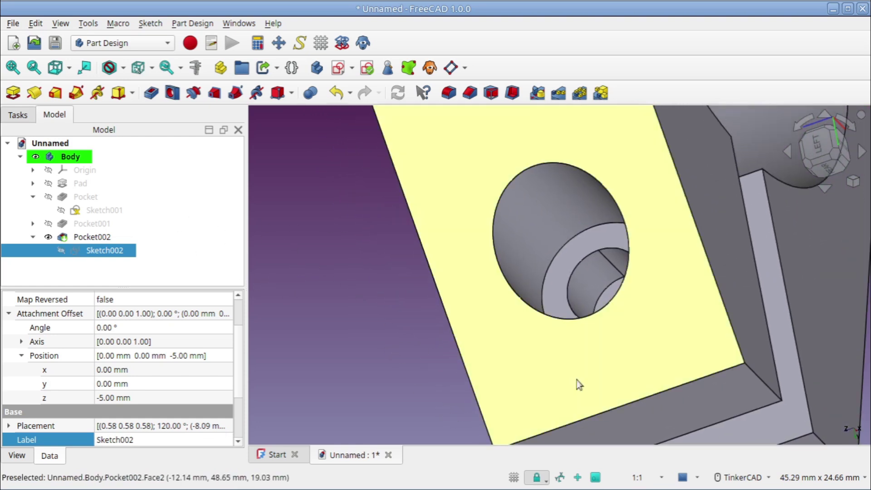
pyautogui.moveTo(662, 353); pyautogui.dragTo(489, 230, button='right')
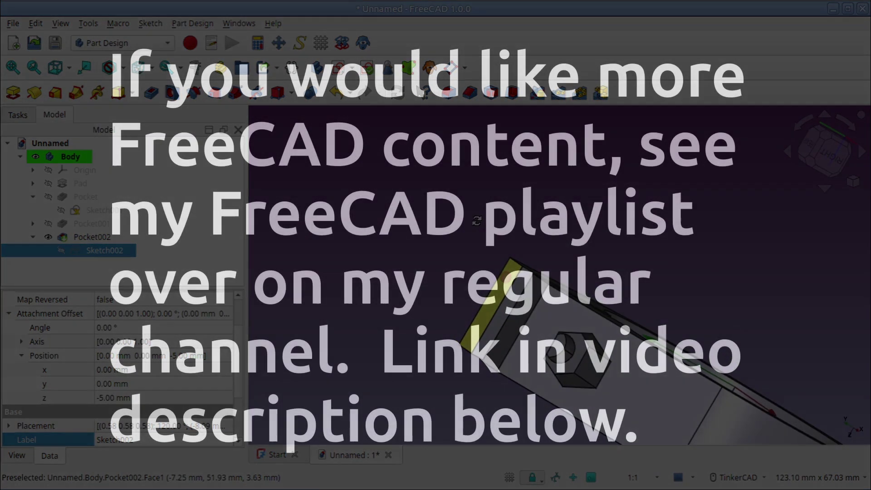